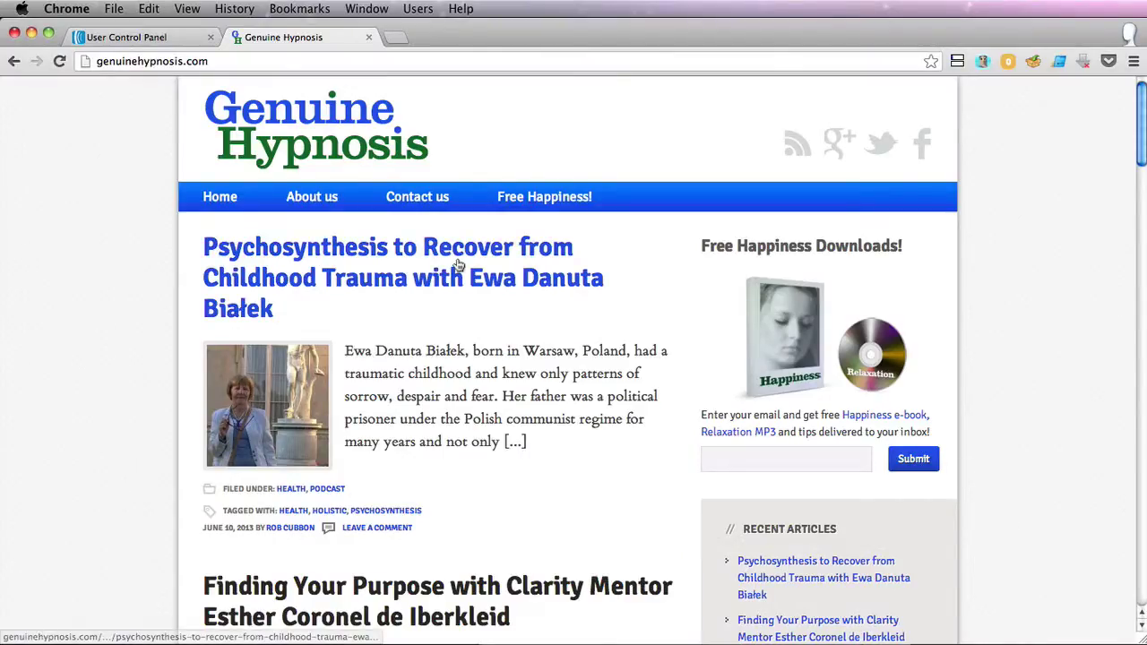
- In AWeber, keep the genuineh list and open its Follow Up Series showing 'Welcome to Genuine Hypnosis!'
left_click(144, 37)
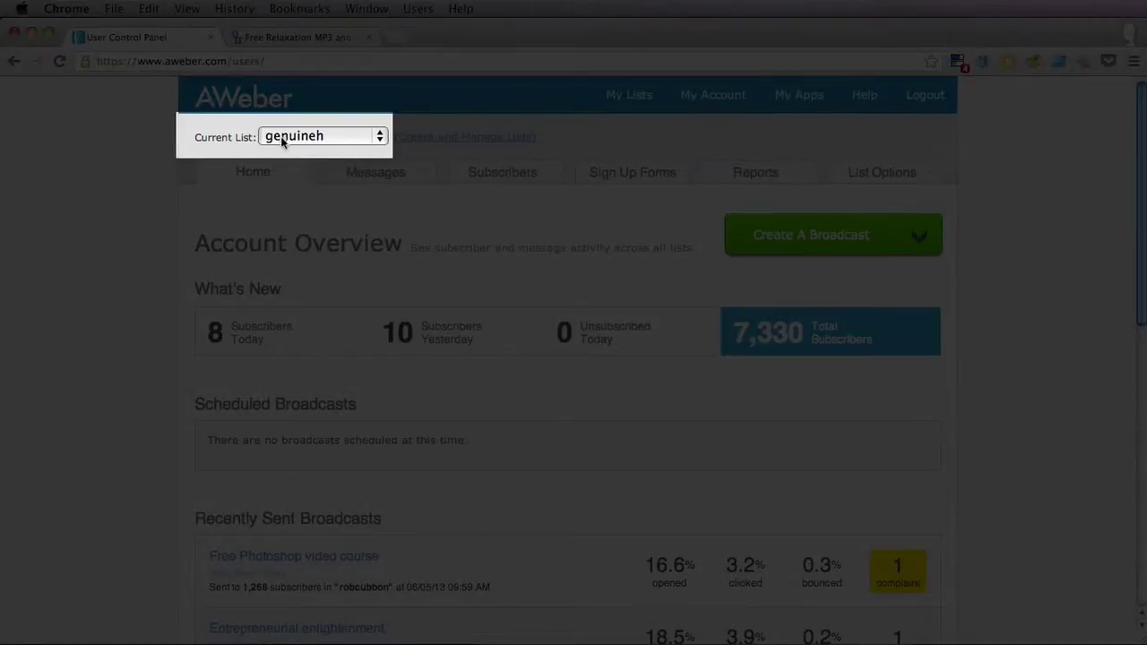
left_click(283, 135)
left_click(284, 134)
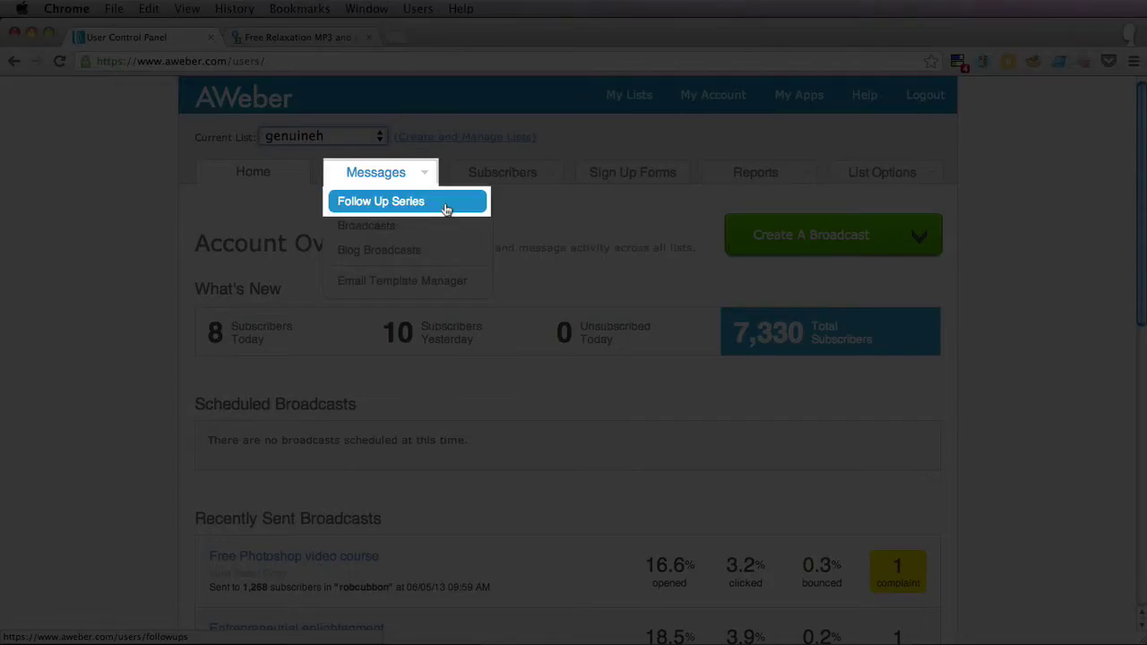
left_click(446, 205)
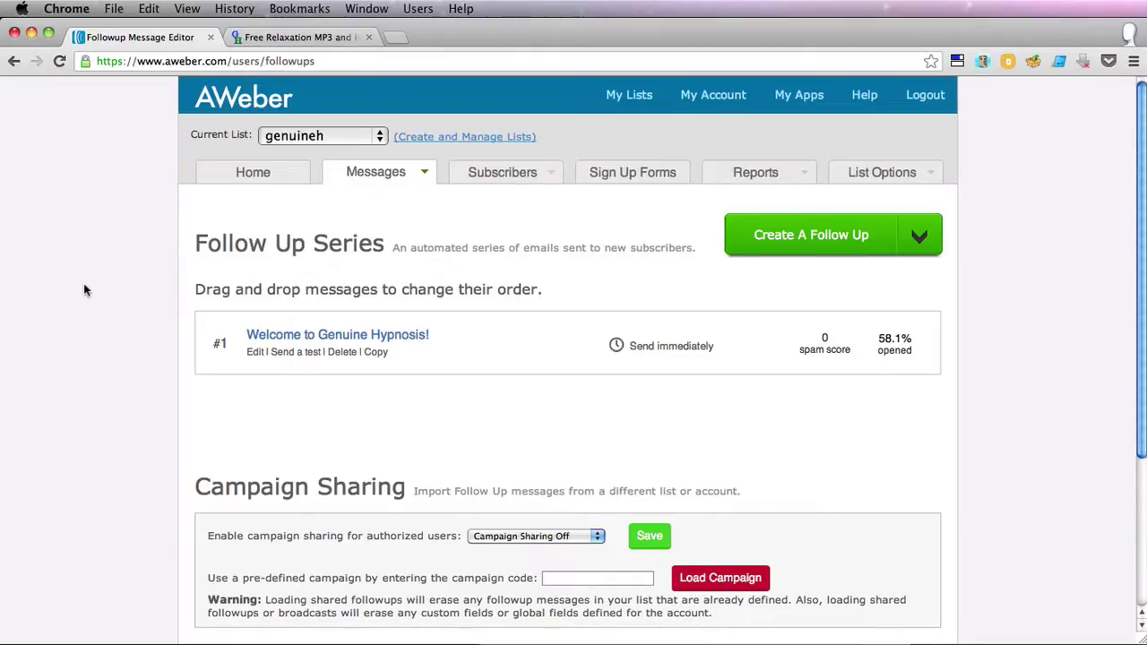
left_click(320, 334)
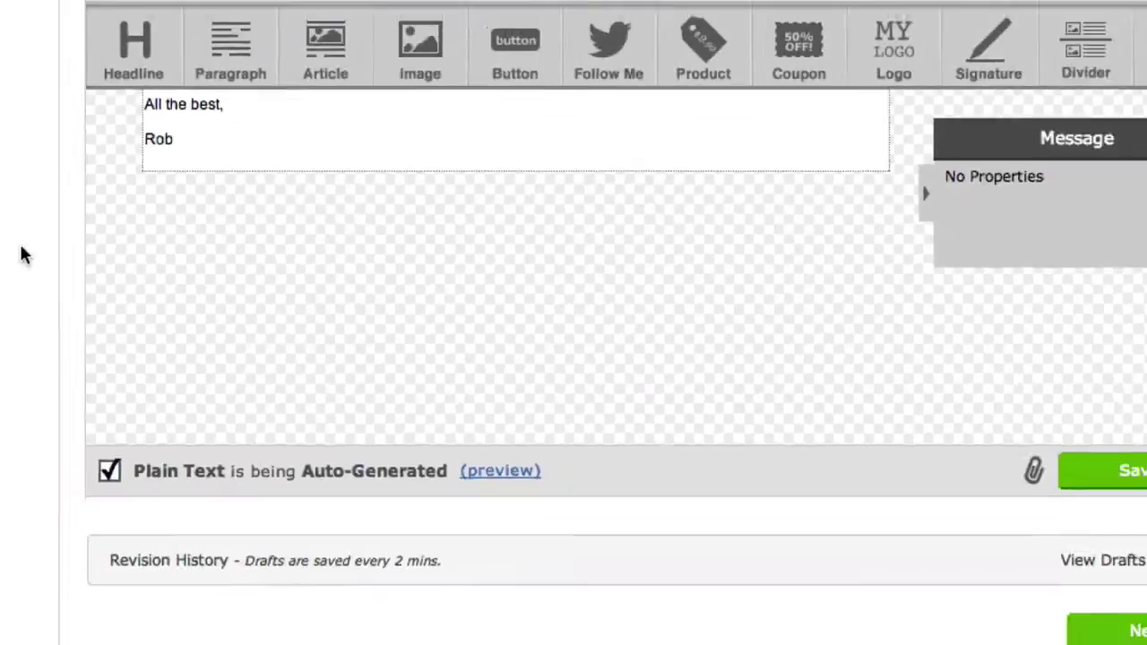
scroll(153, 268, "up", 10)
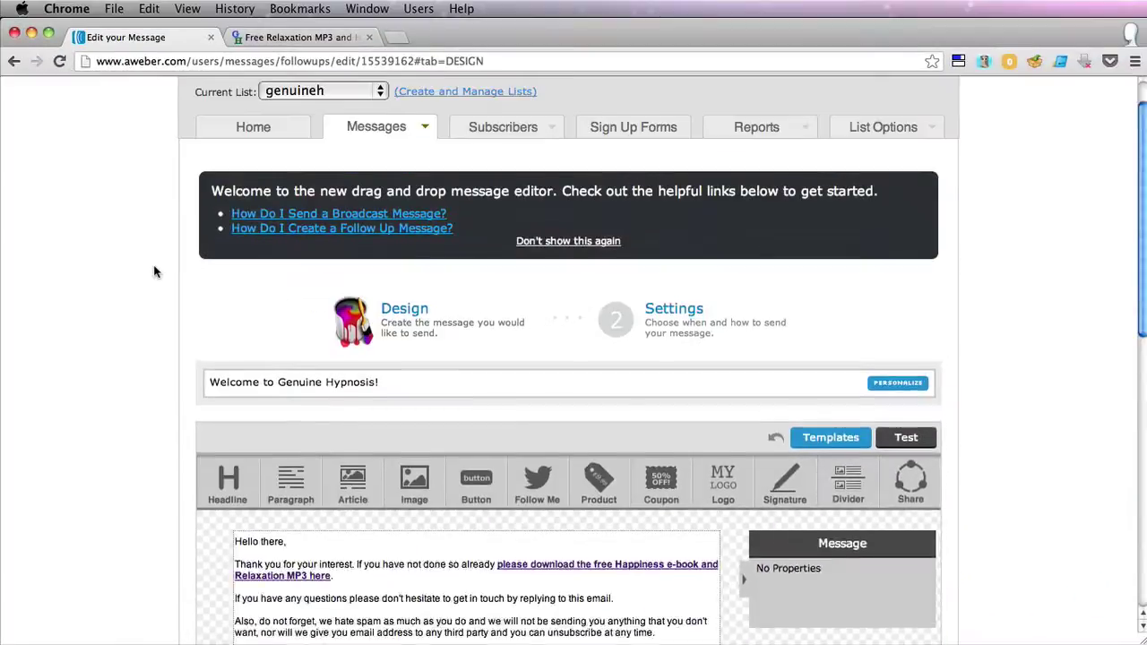
mouse_move(376, 174)
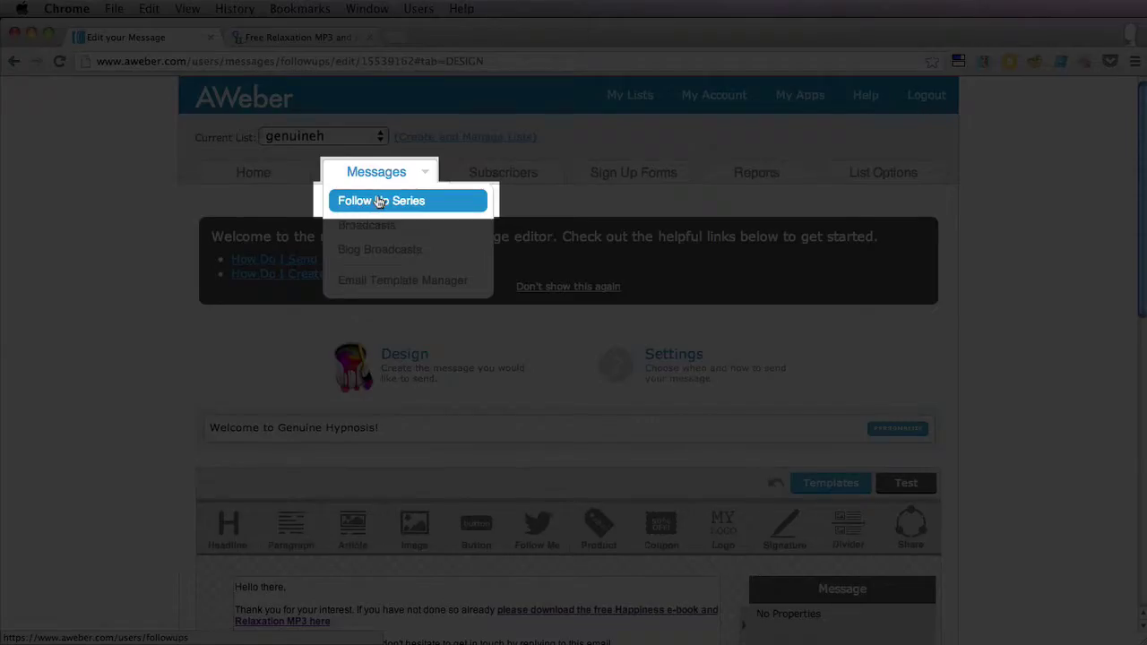
- Return to the Follow Up Series page and view the Create A Follow Up dropdown options
left_click(380, 202)
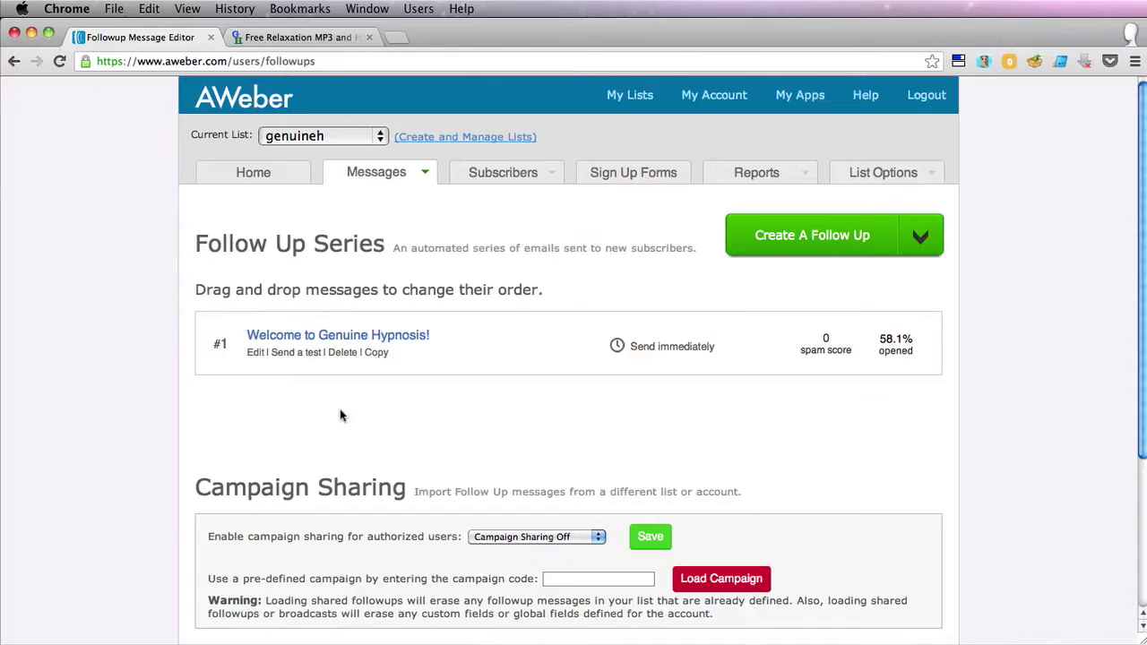
left_click(921, 237)
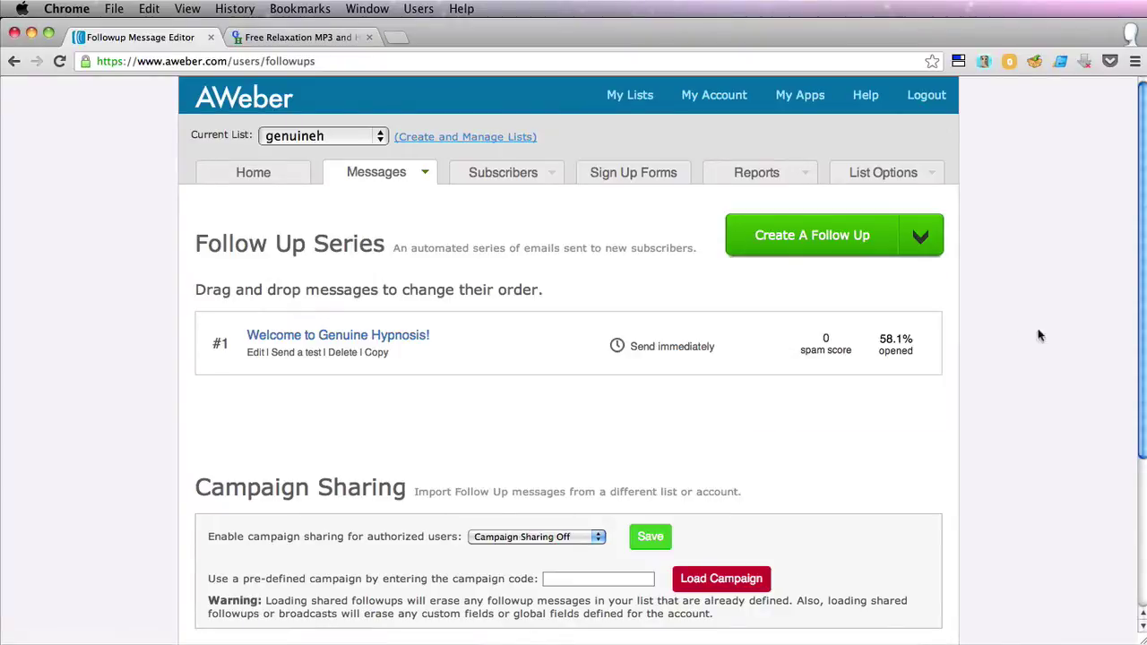
- Copy the welcome message and set its subject to 'The Genuine Hypnosis Happiness Podcast'
left_click(377, 355)
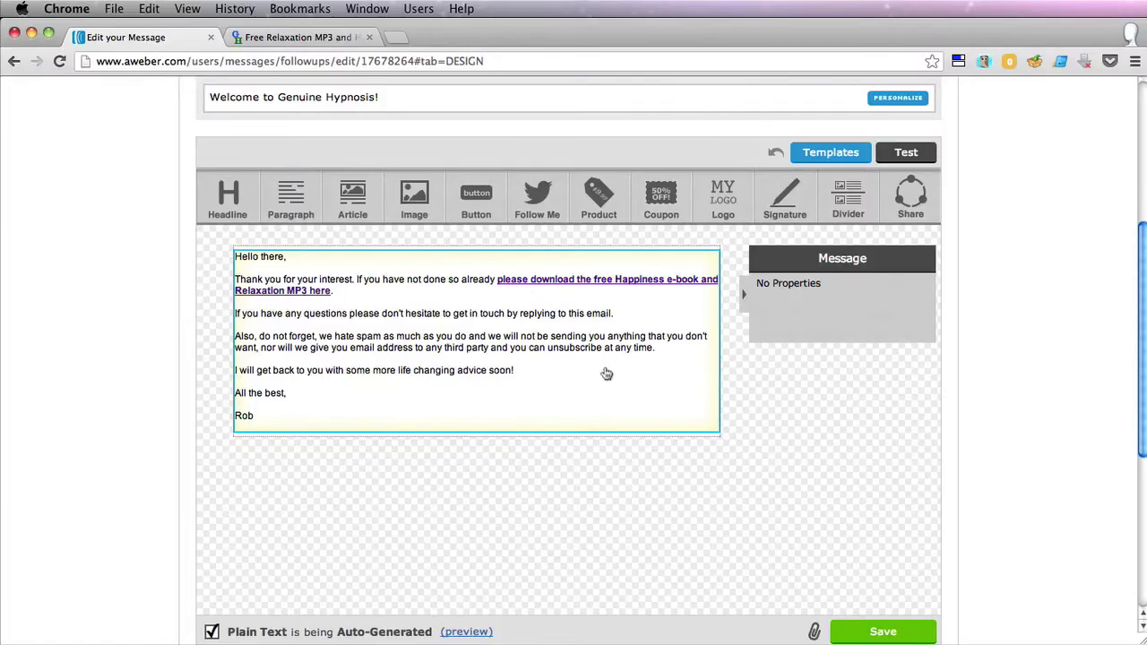
scroll(604, 373, "up", 2)
left_click(406, 165)
triple_click(406, 166)
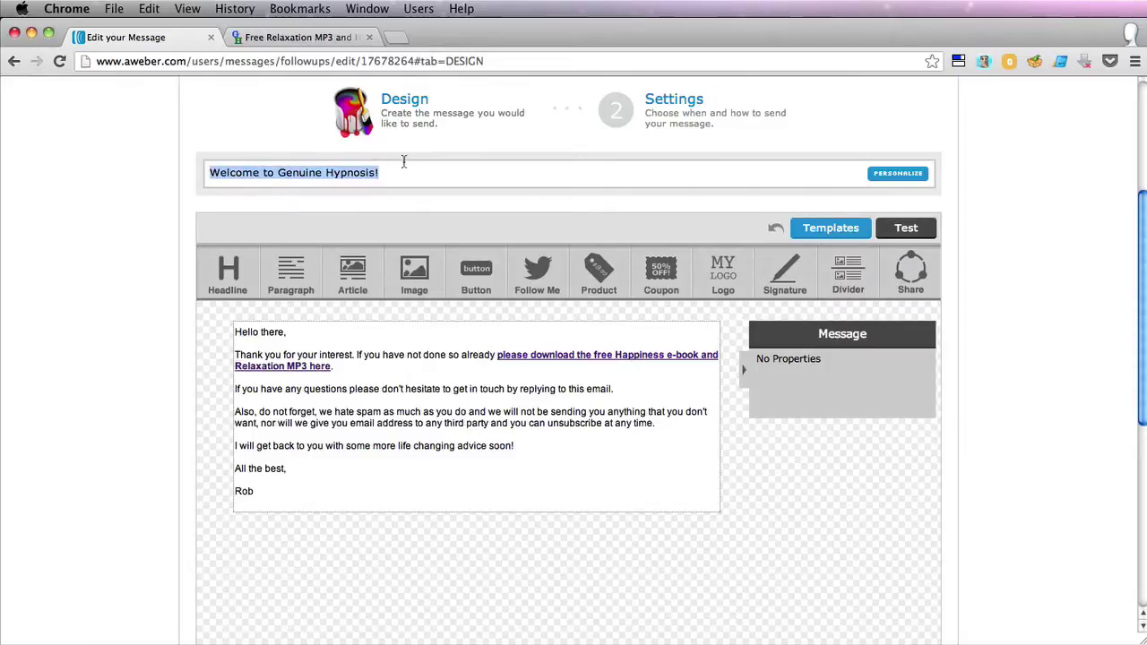
type("The Genuine Hypnosis Happiness Podcast")
- Replace the old body paragraphs with the podcast text and select 'subscribe on iTunes'
left_click(528, 448)
right_click(528, 448)
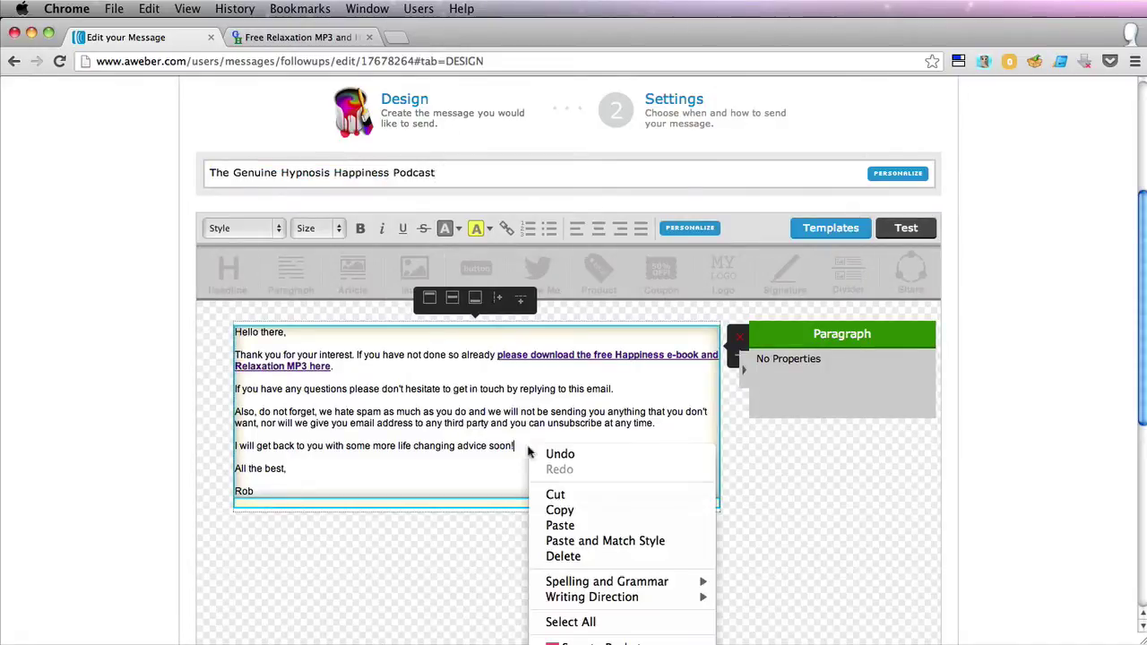
left_click(364, 439)
left_click(516, 445)
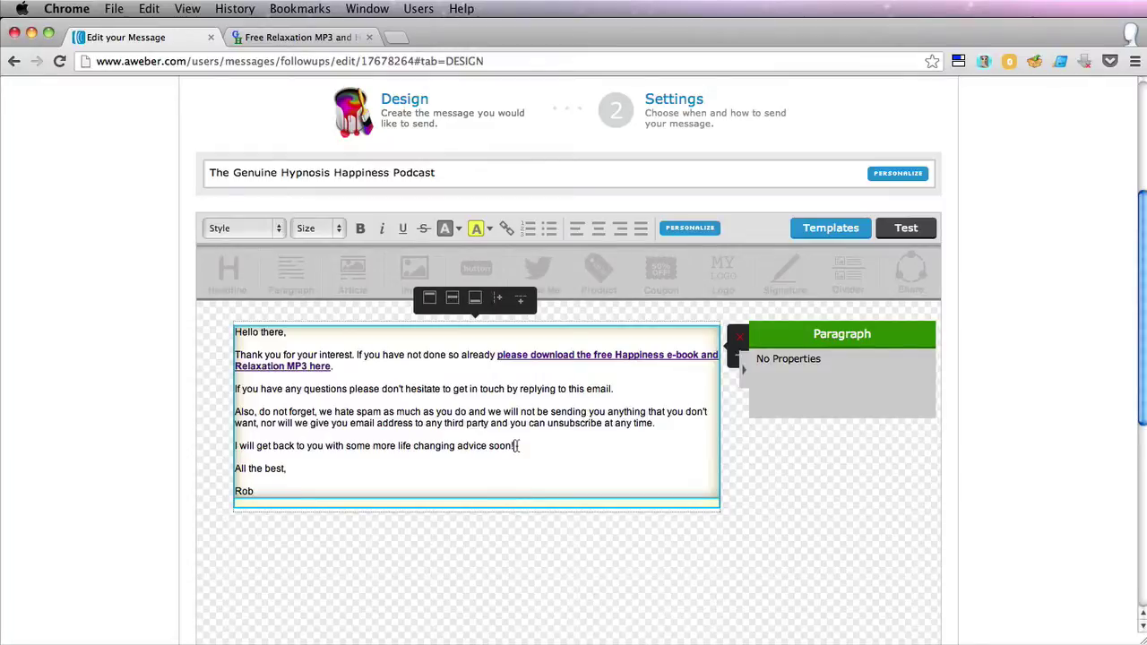
left_click_drag(517, 445, 277, 376)
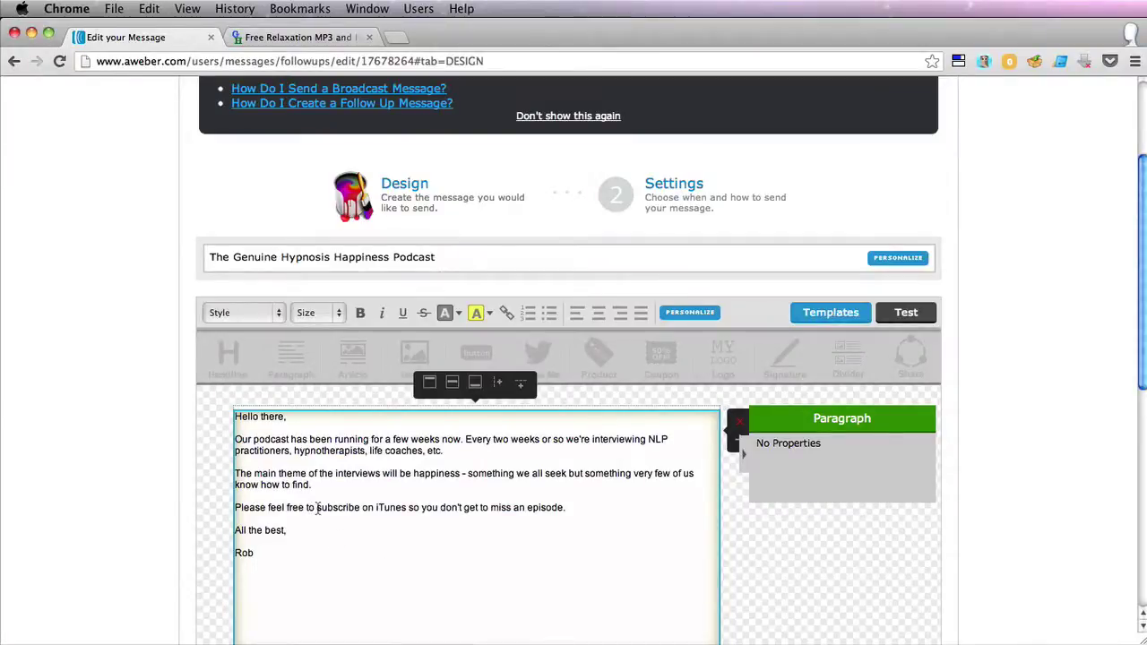
left_click_drag(317, 507, 407, 509)
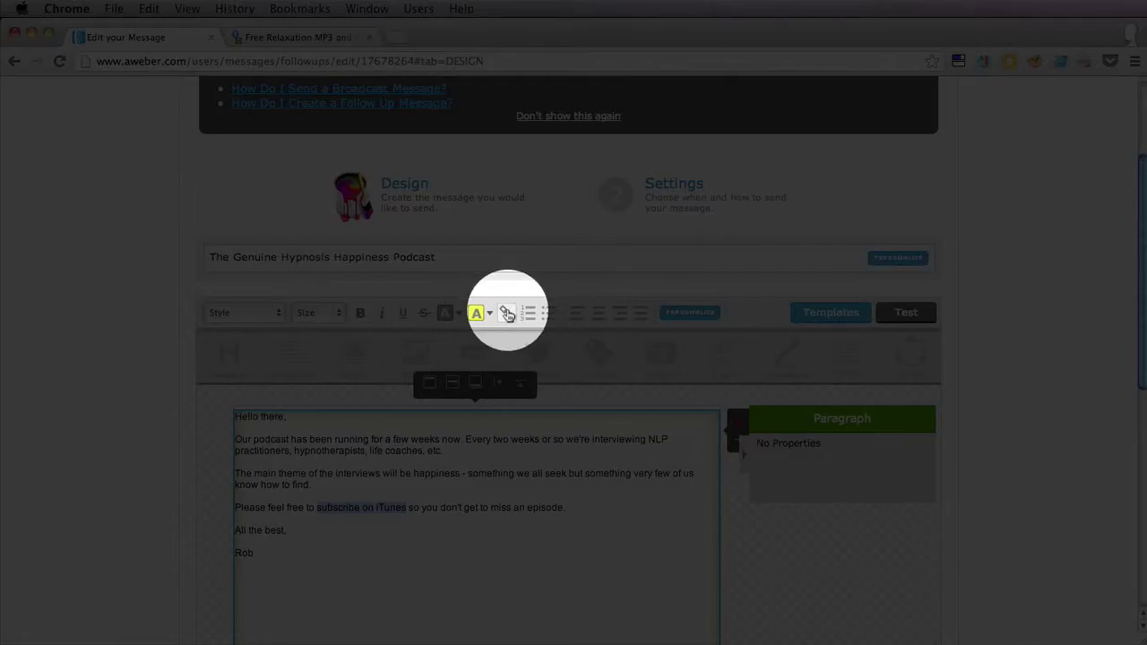
- Link the selected 'subscribe on iTunes' text to the podcast's iTunes page URL
left_click(506, 313)
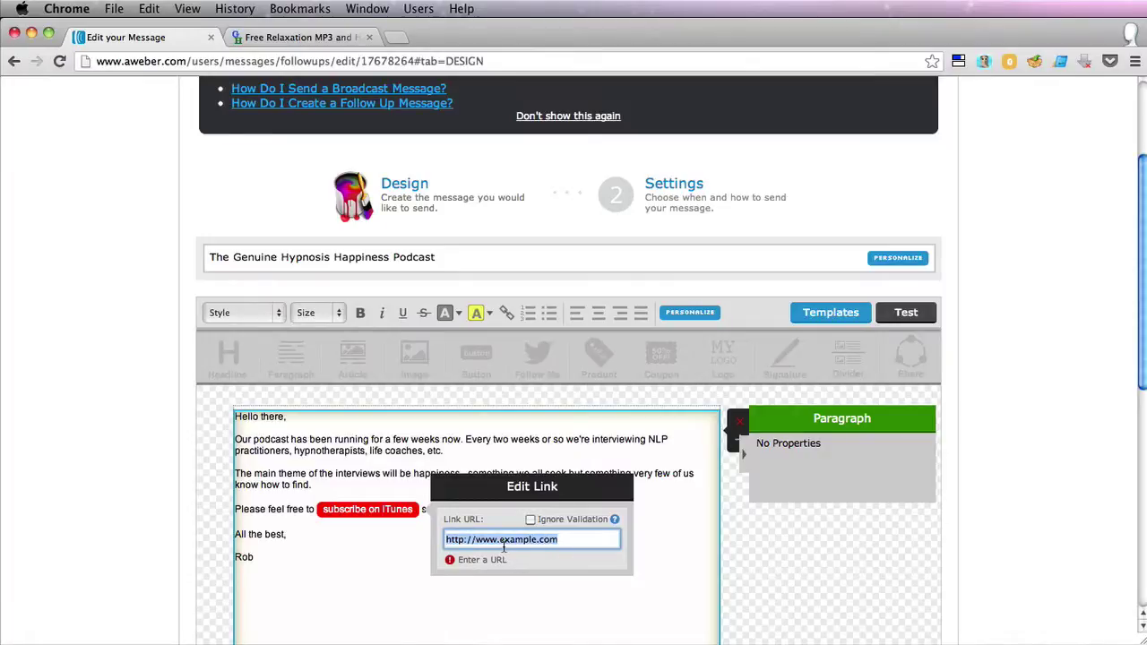
key("super+v")
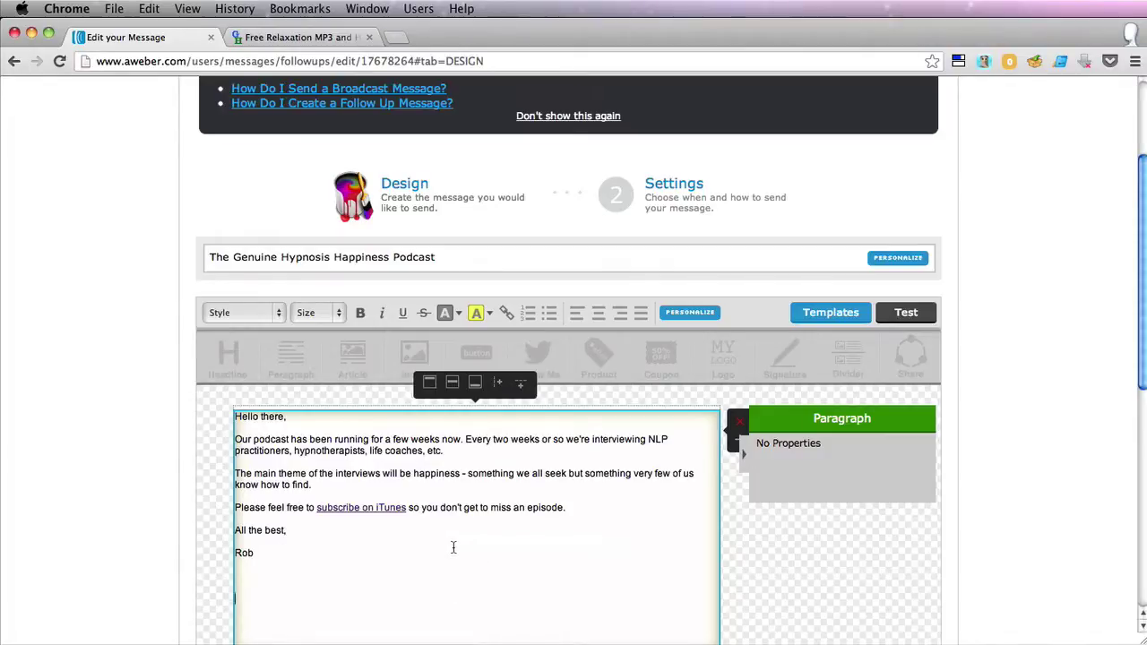
scroll(47, 494, "down", 5)
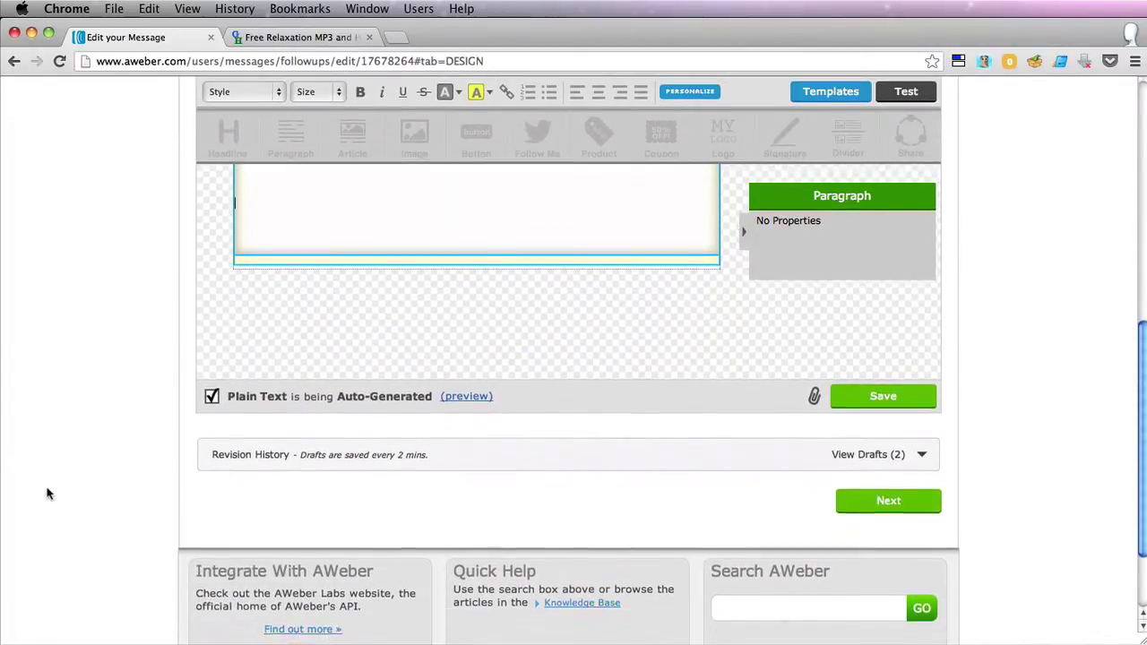
- Save the podcast email content and continue to its Settings step
left_click(869, 435)
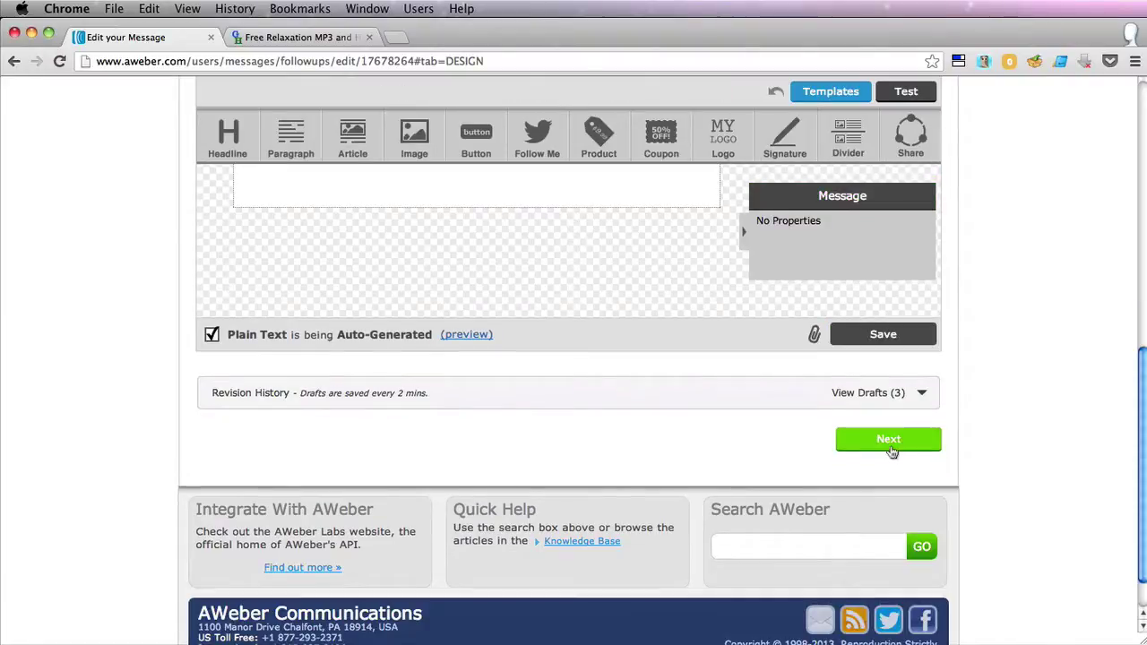
left_click(891, 451)
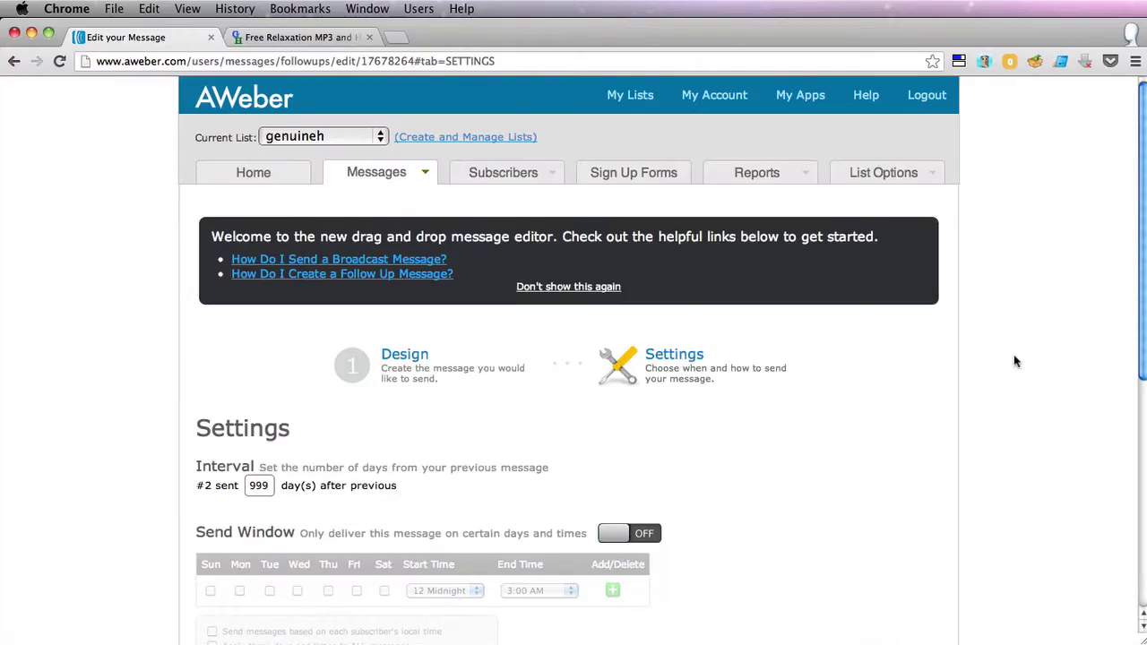
scroll(1013, 361, "down", 4)
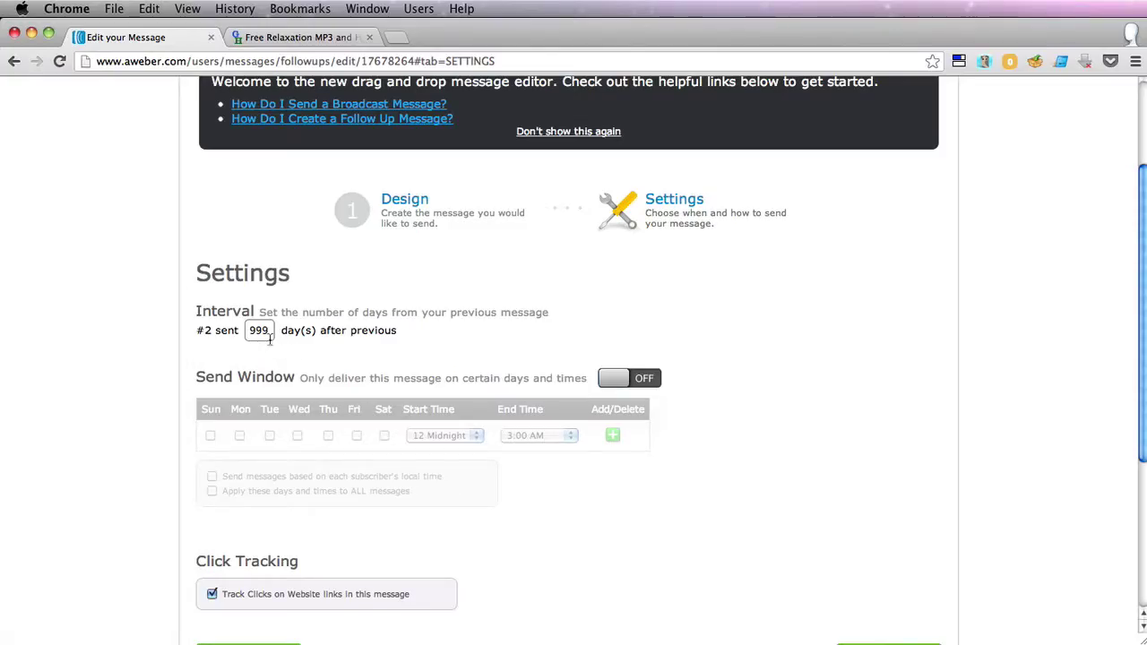
- Change message #2's interval from 999 to 4 days after the previous message
left_click(255, 330)
double_click(255, 329)
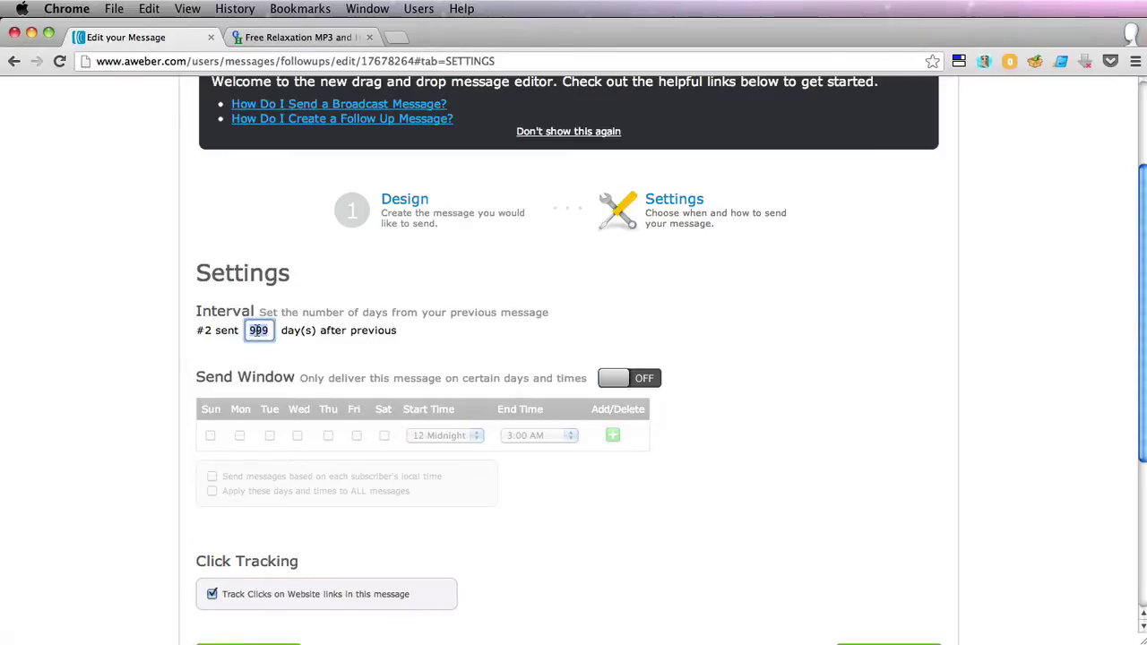
type("4")
left_click(105, 386)
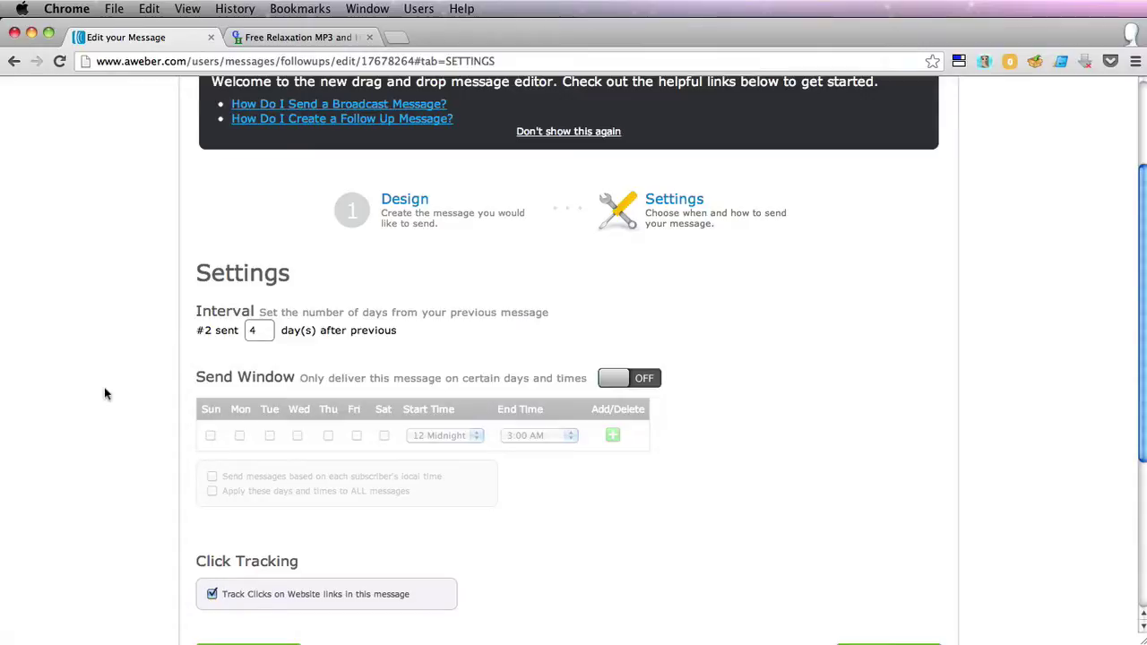
scroll(106, 385, "down", 2)
- Switch Send Window on and back off, then Save & Exit the podcast follow-up
left_click(645, 305)
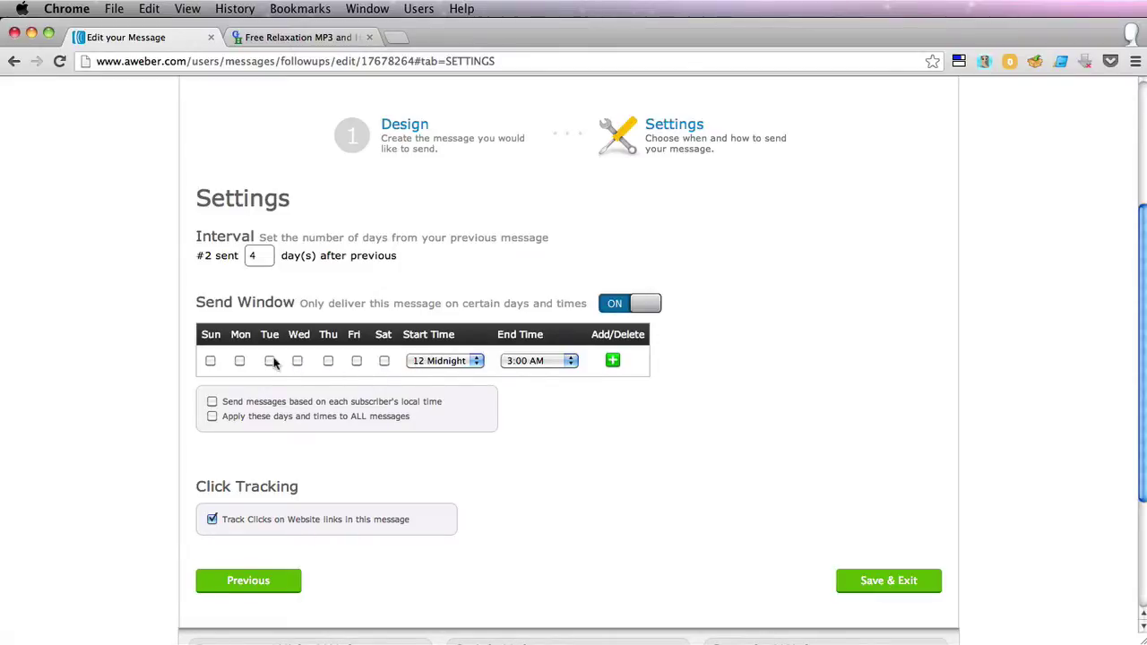
right_click(623, 301)
left_click(627, 303)
scroll(899, 385, "down", 2)
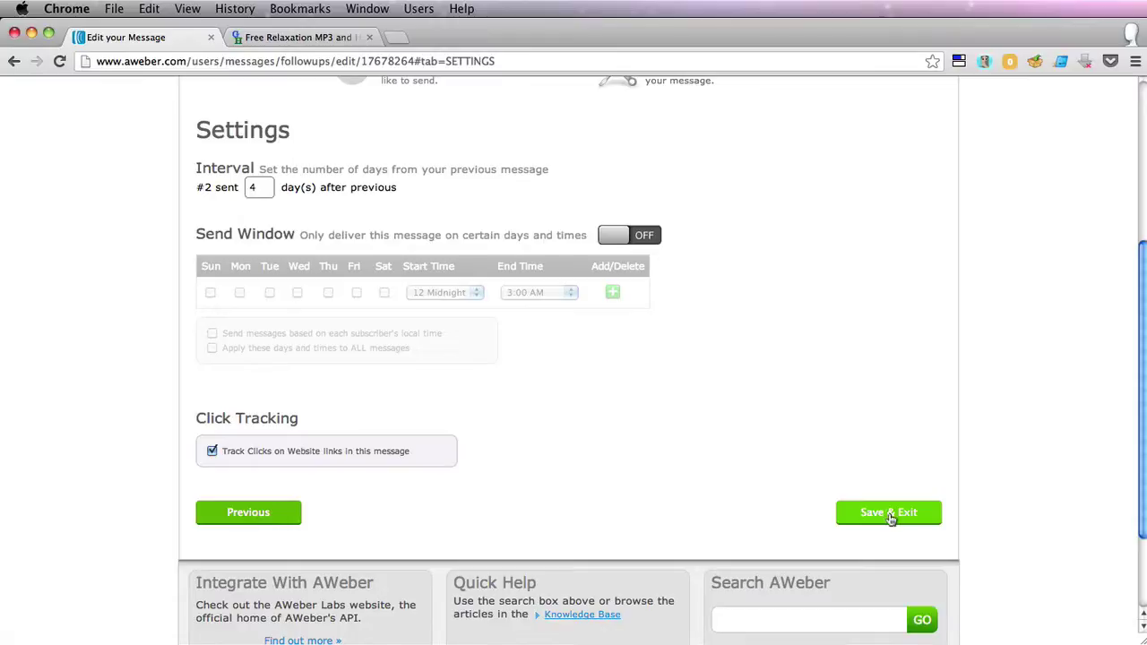
scroll(615, 464, "up", 2)
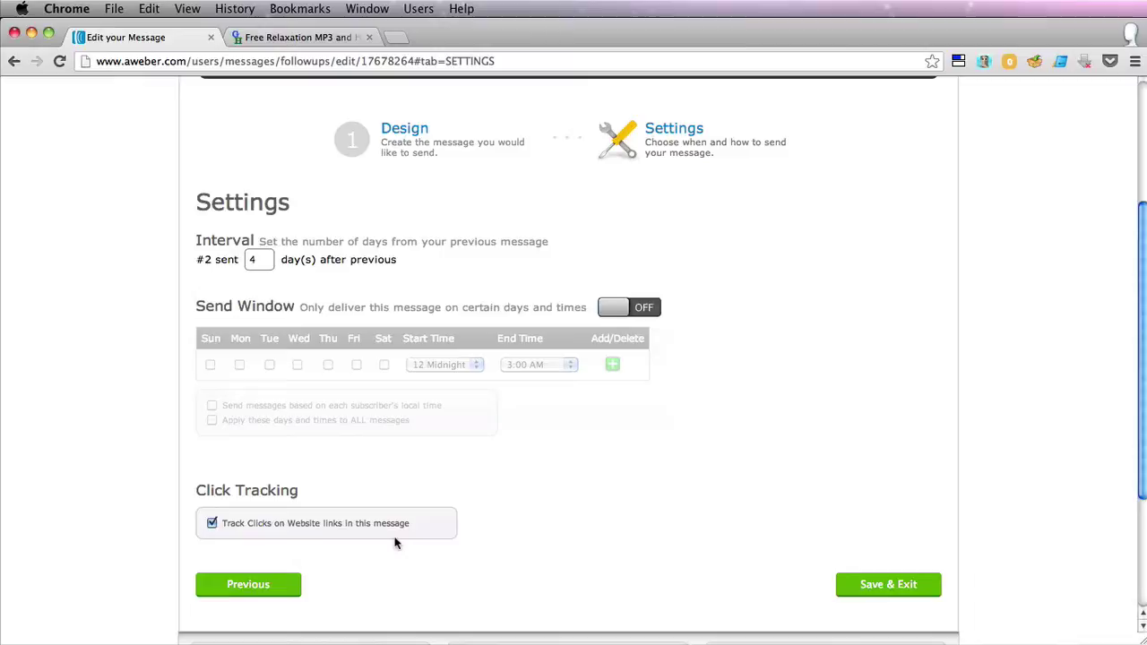
scroll(770, 582, "up", 2)
scroll(857, 623, "down", 1)
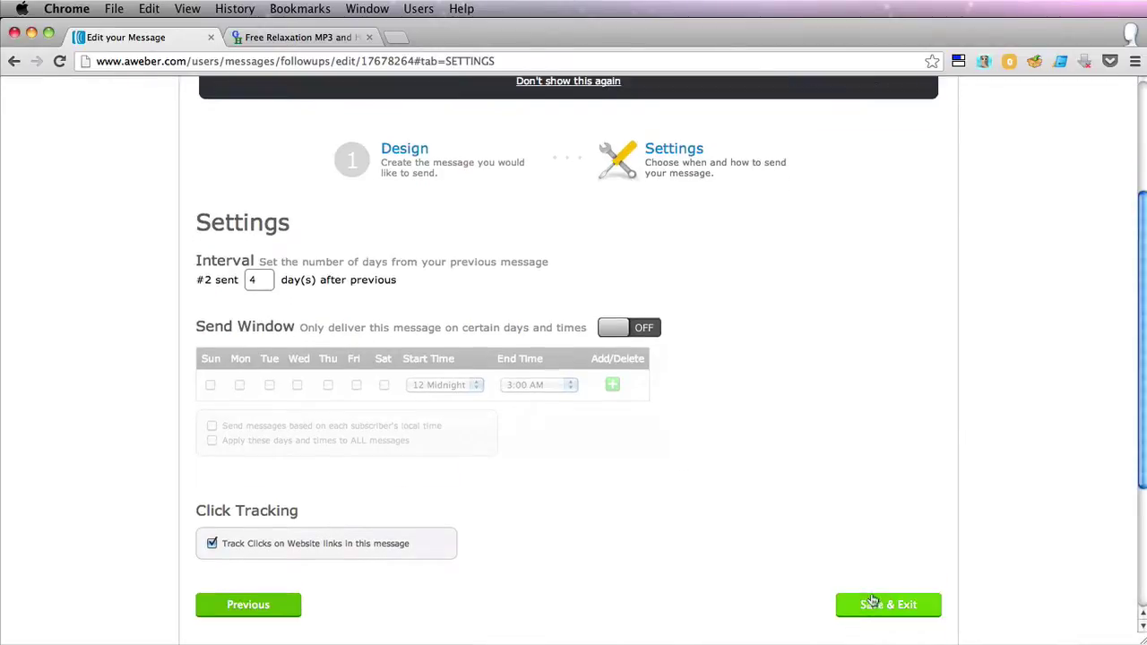
left_click(874, 607)
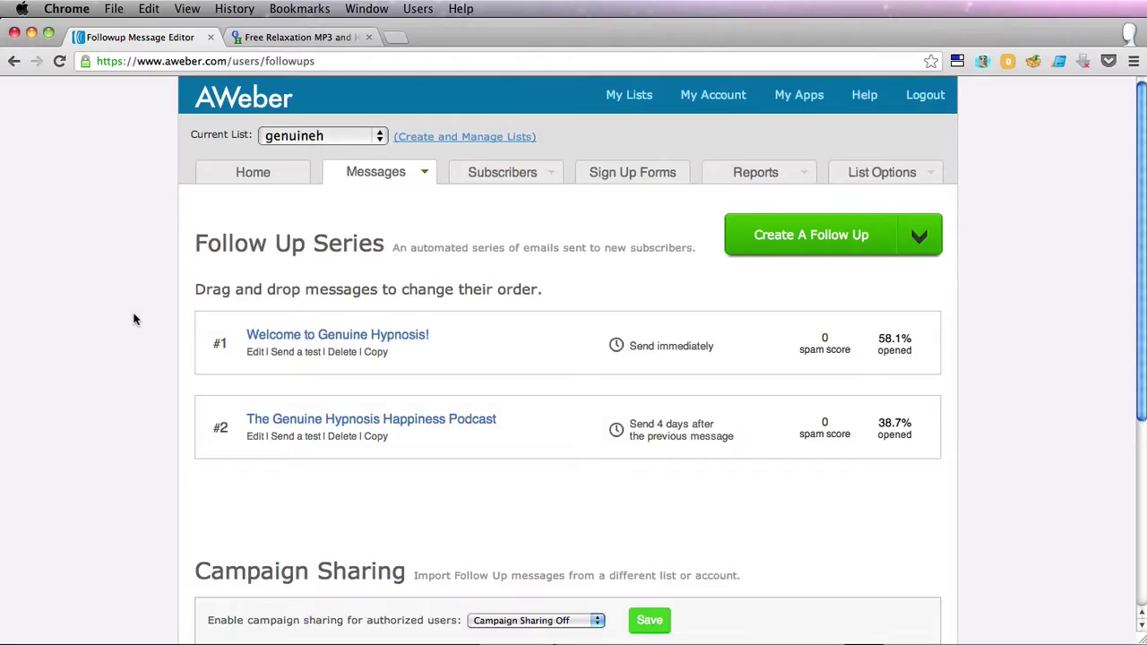